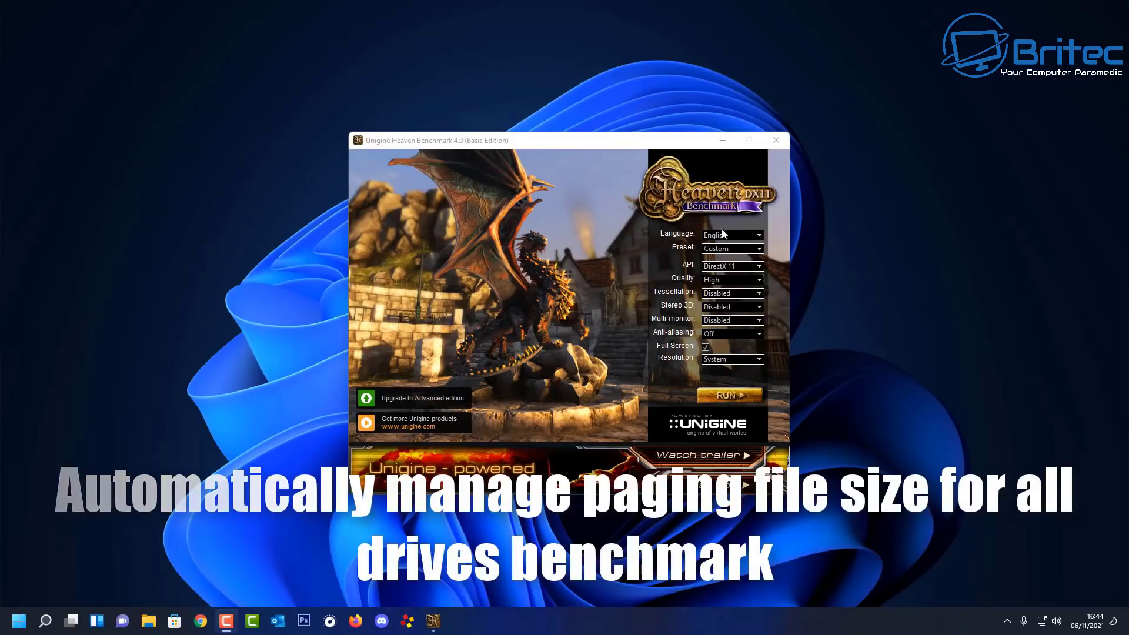
Step: Run the Heaven benchmark with the launcher minimized, scoring 3639 at 144.5 FPS
{"action": "left_click", "coordinate": [729, 396]}
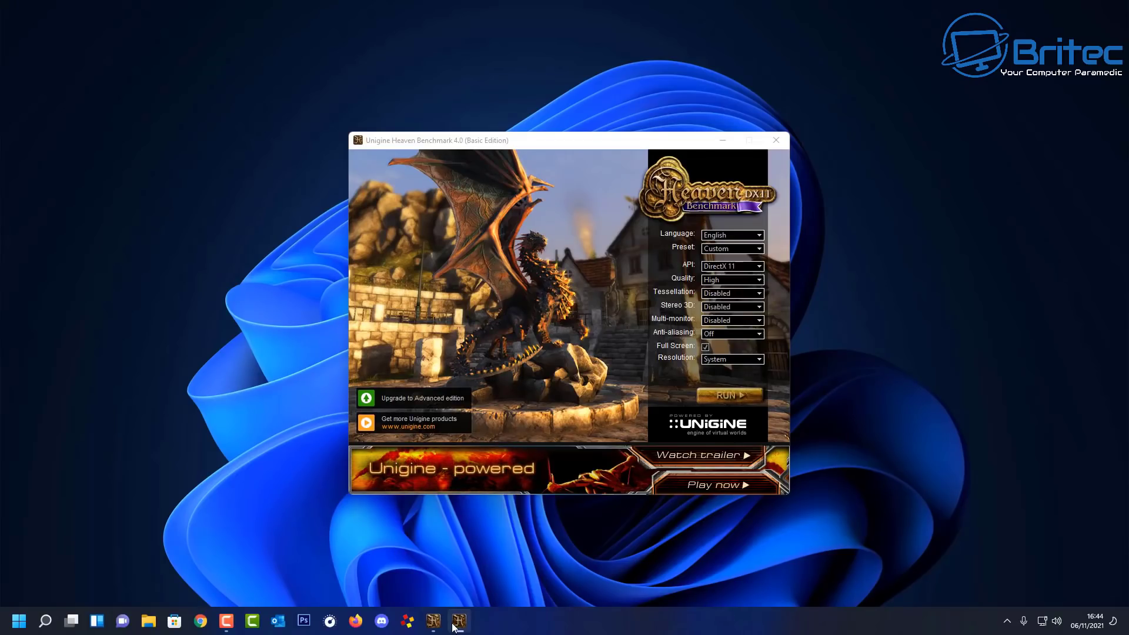
{"action": "mouse_move", "coordinate": [436, 625]}
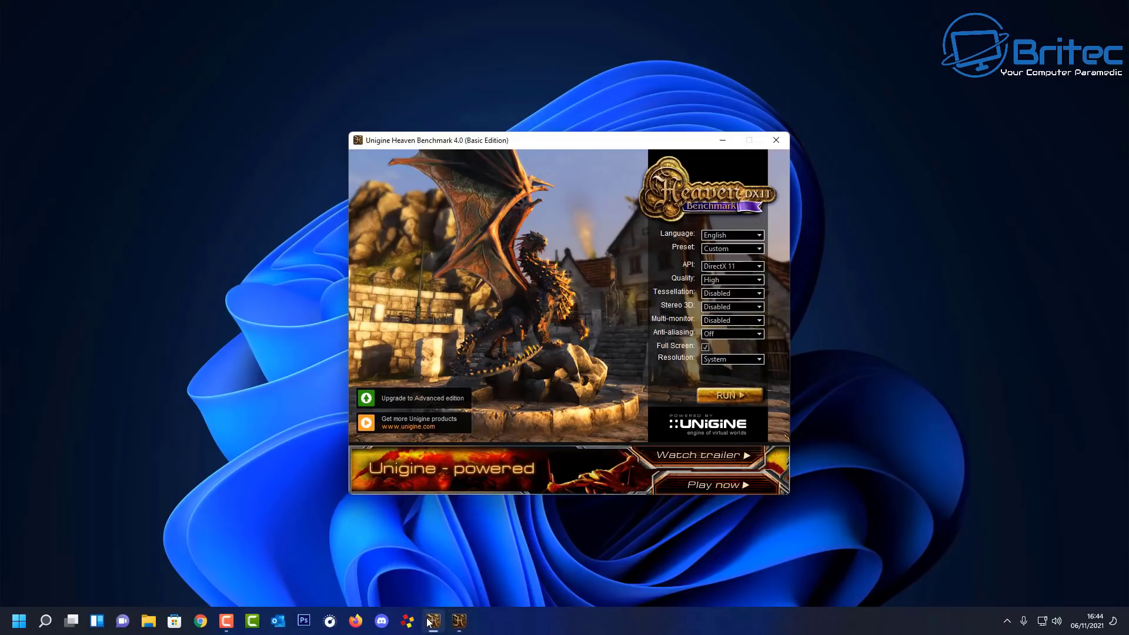
{"action": "left_click", "coordinate": [433, 622]}
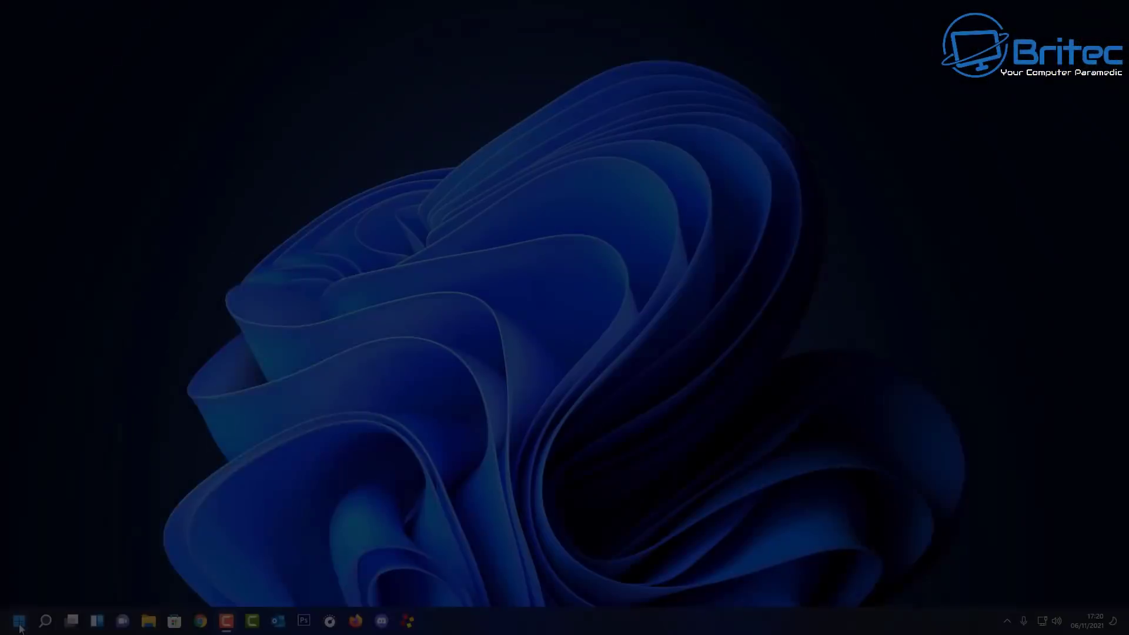
Step: Open View advanced system settings through Windows search
{"action": "left_click", "coordinate": [23, 617]}
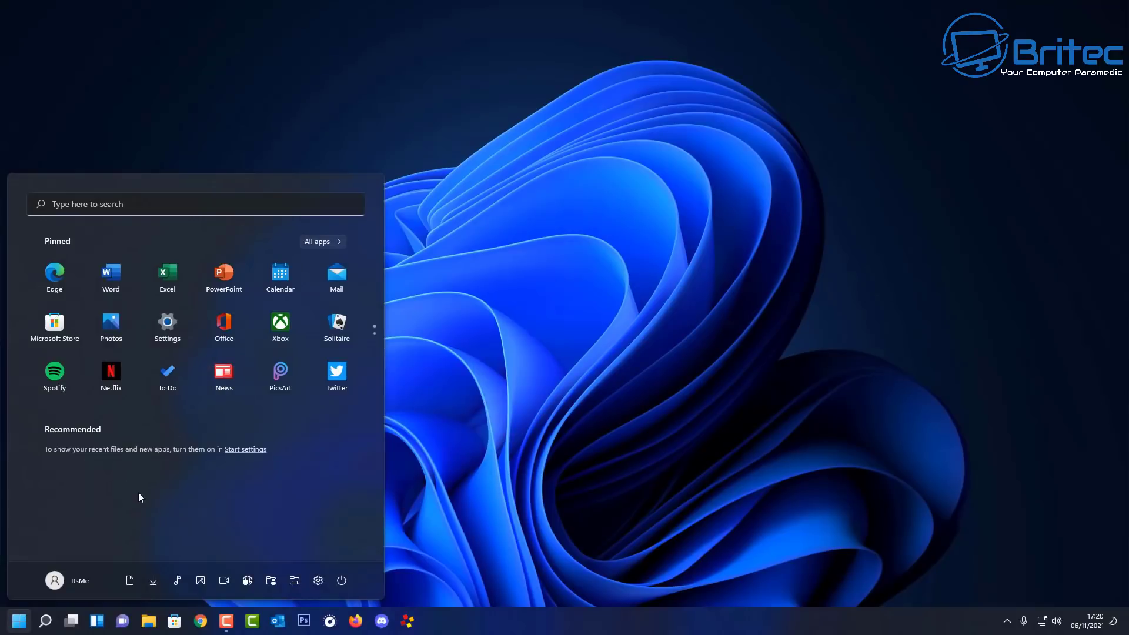
{"action": "left_click", "coordinate": [46, 621]}
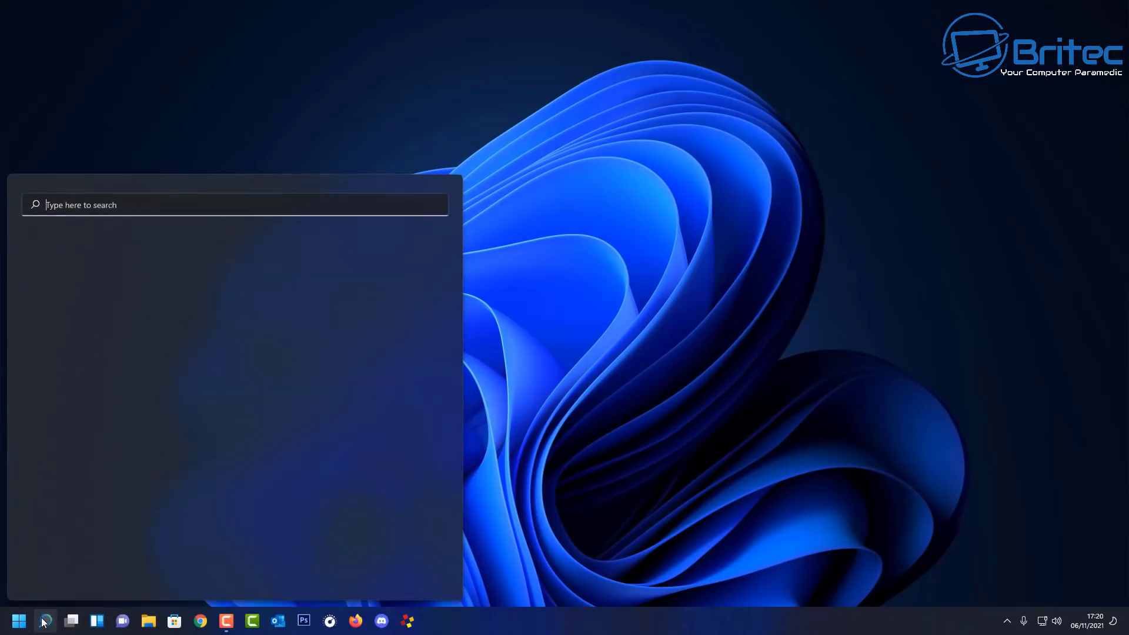
{"action": "left_click", "coordinate": [81, 380]}
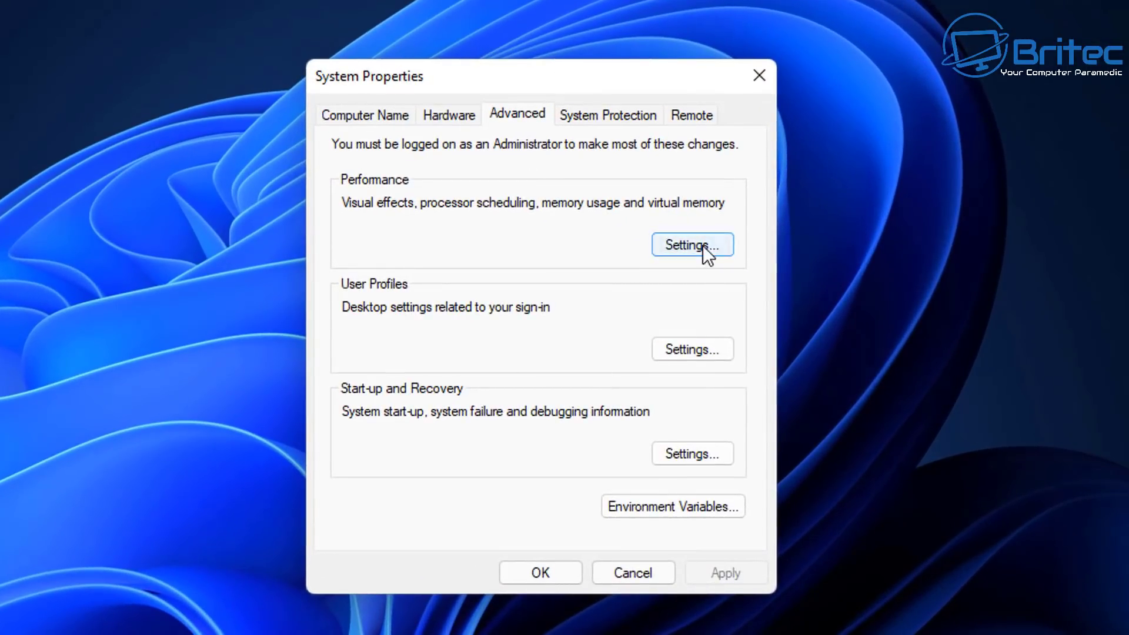
Step: Confirm automatic paging file management in Virtual Memory, dismiss the restart warning, and close Performance Options
{"action": "left_click", "coordinate": [702, 245]}
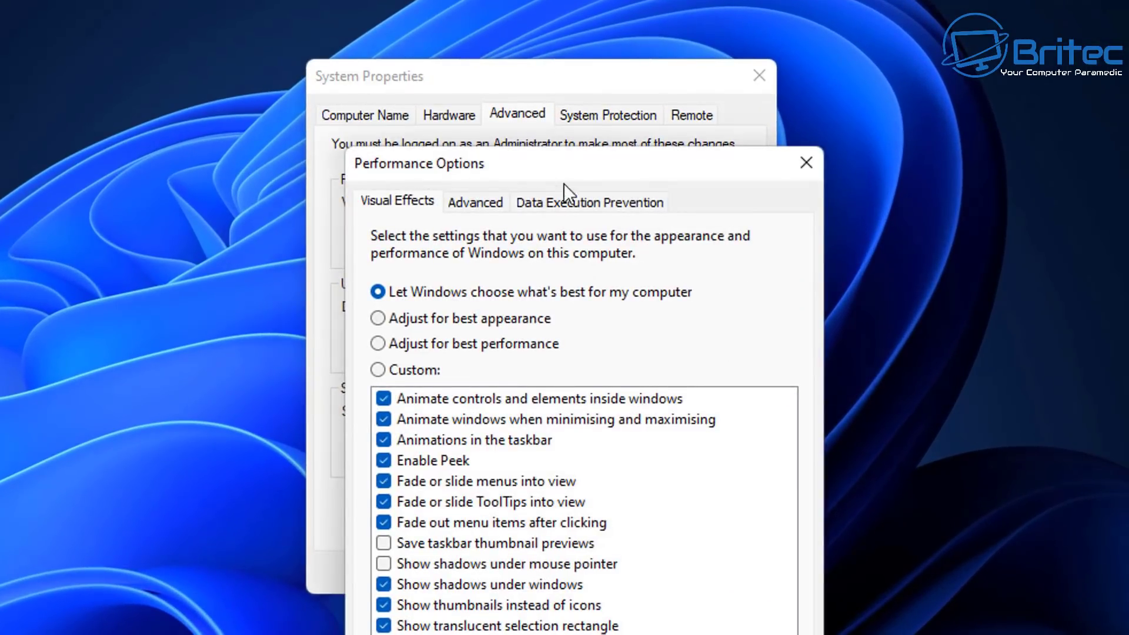
{"action": "left_click_drag", "start_coordinate": [565, 177], "coordinate": [514, 35]}
{"action": "left_click", "coordinate": [462, 64]}
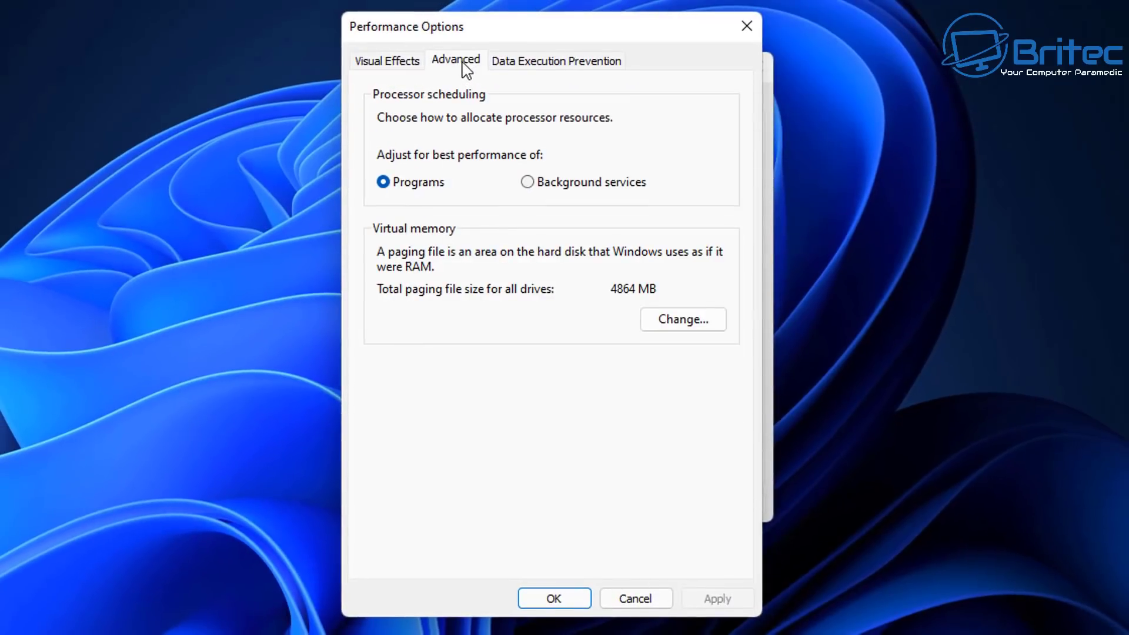
{"action": "left_click", "coordinate": [659, 319]}
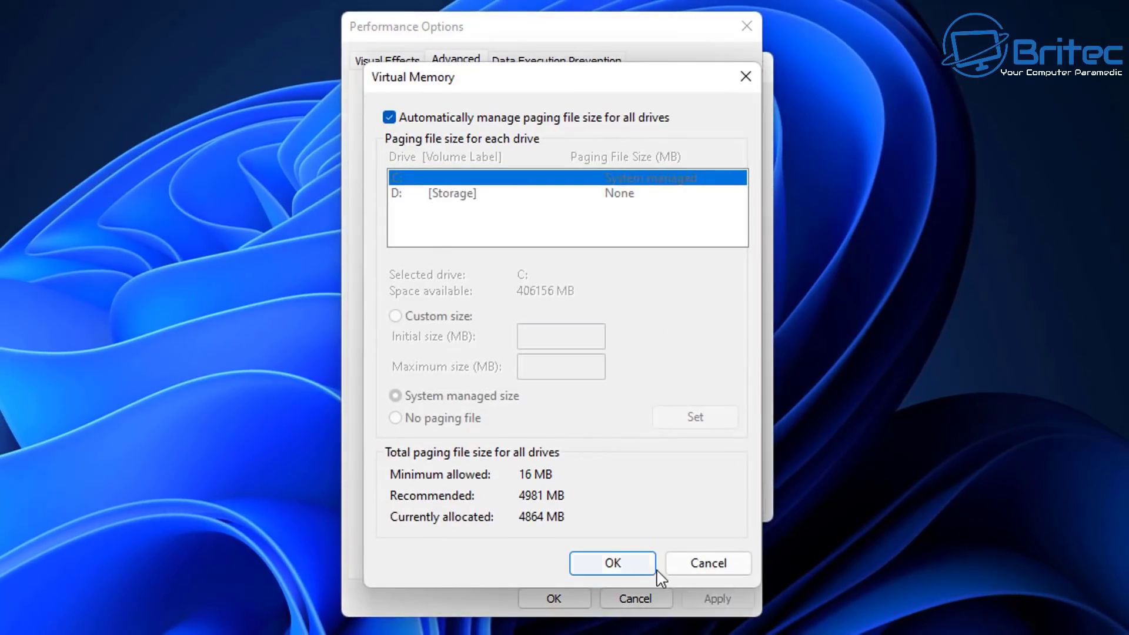
{"action": "left_click", "coordinate": [629, 565]}
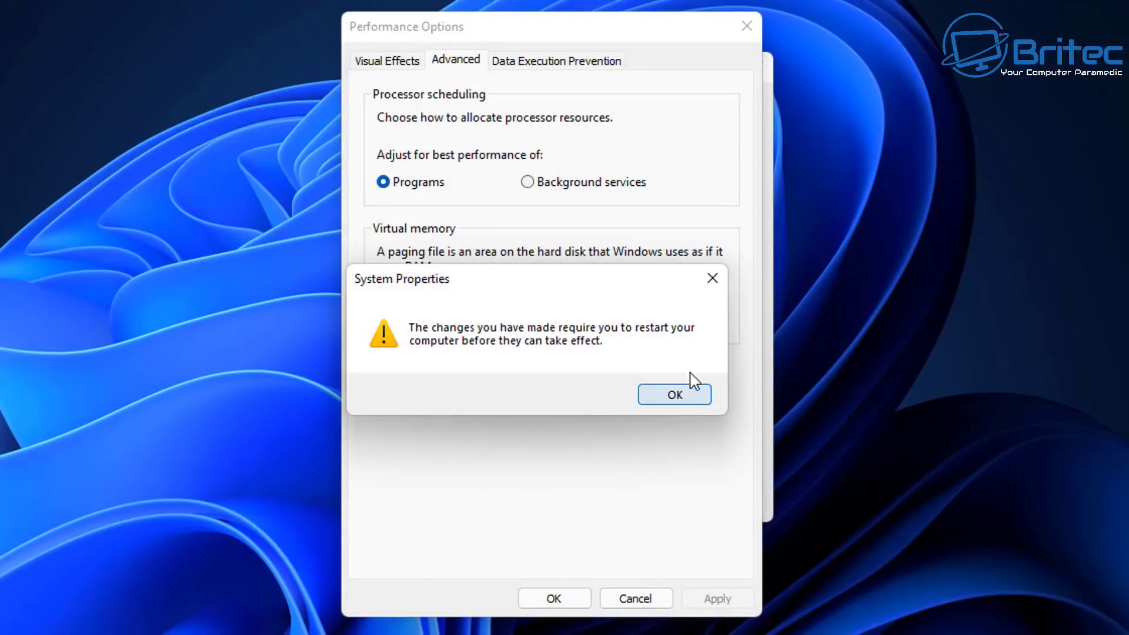
{"action": "left_click", "coordinate": [712, 278]}
{"action": "left_click", "coordinate": [747, 27]}
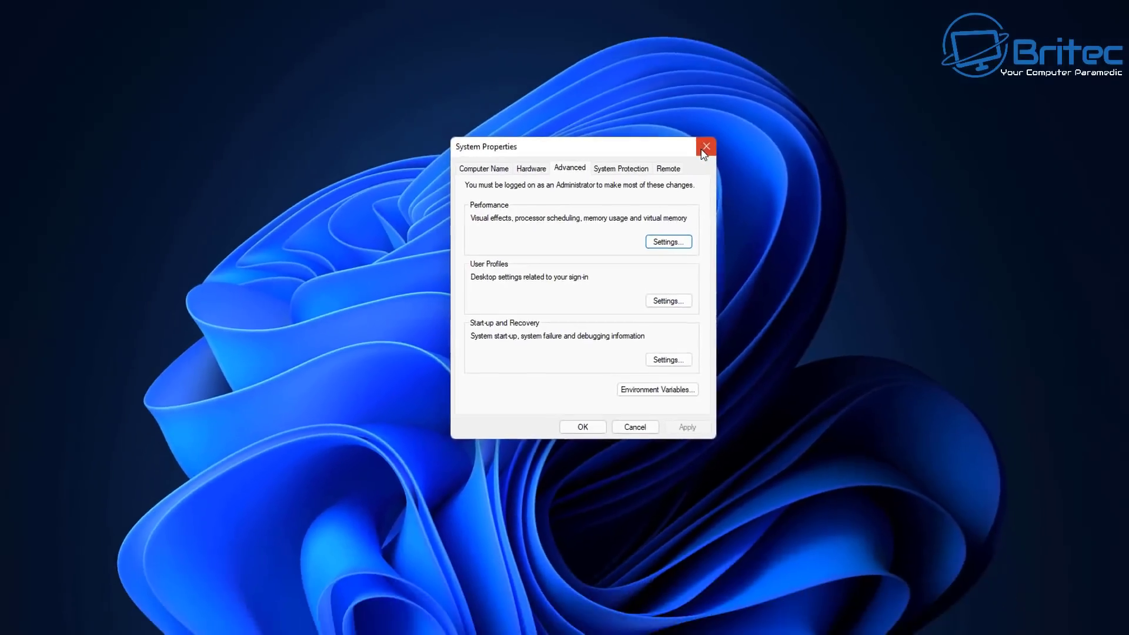
Step: Close System Properties and rerun Heaven, scoring 3665 at 145.5 FPS
{"action": "left_click", "coordinate": [750, 80]}
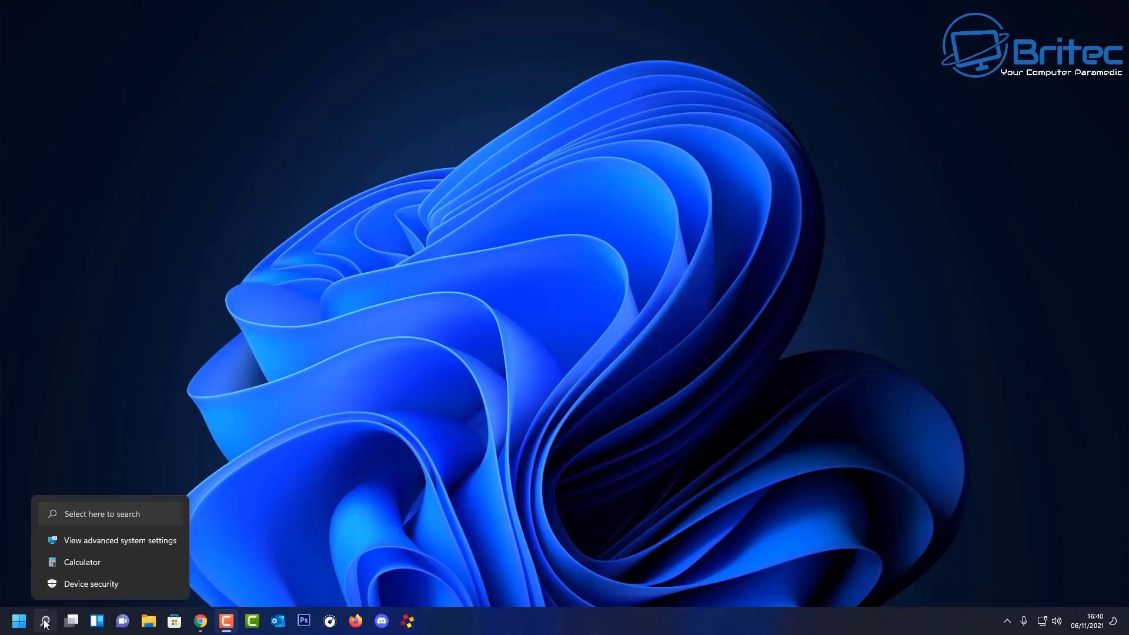
Step: Open Virtual Memory, showing C: with a custom 49152–98304 MB paging file
{"action": "left_click", "coordinate": [45, 620]}
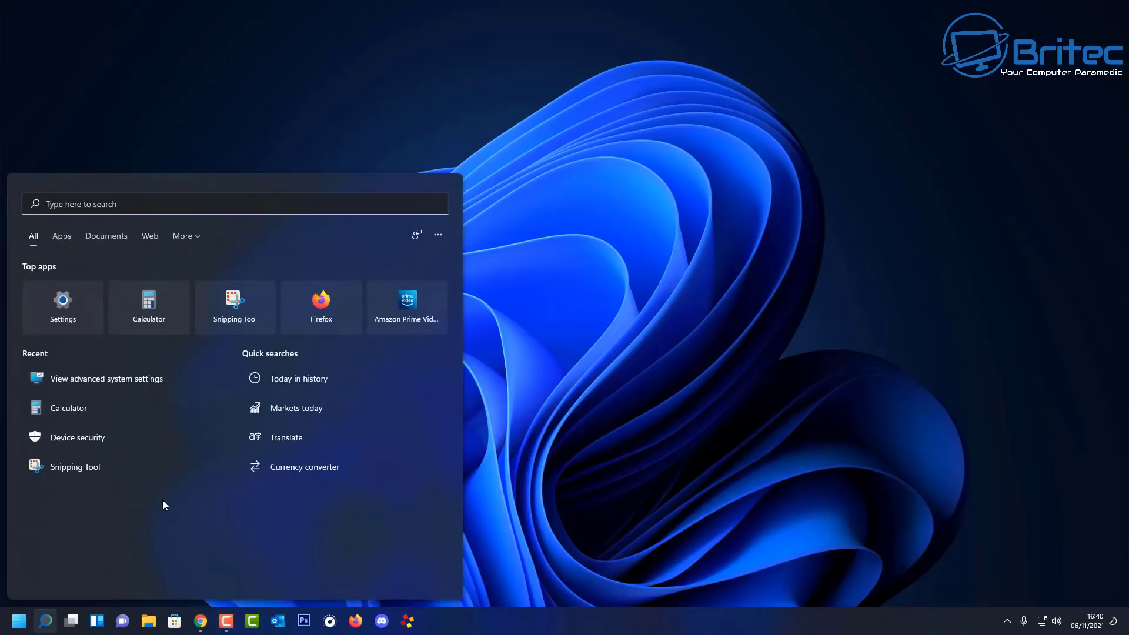
{"action": "left_click", "coordinate": [101, 379]}
{"action": "left_click_drag", "start_coordinate": [126, 26], "coordinate": [231, 99]}
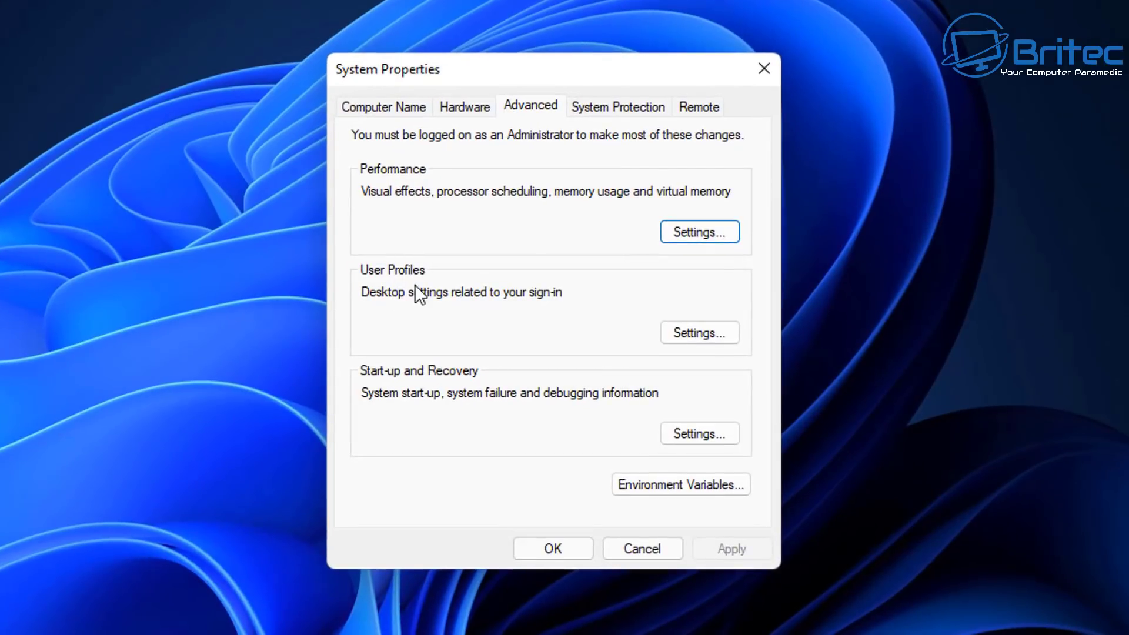
{"action": "left_click", "coordinate": [694, 233]}
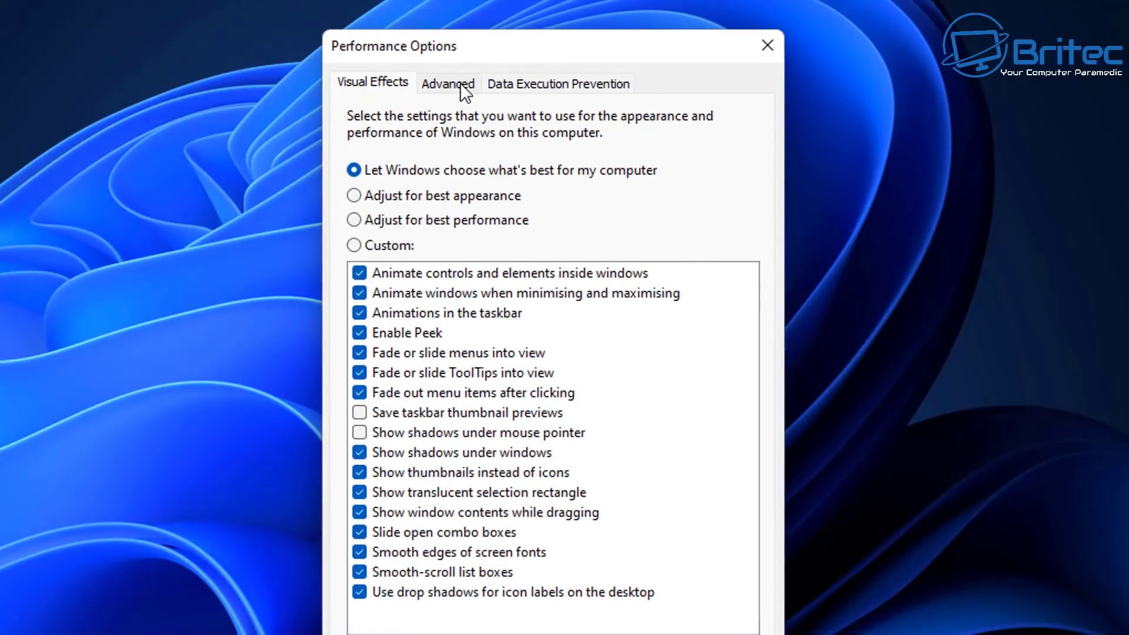
{"action": "left_click", "coordinate": [459, 84]}
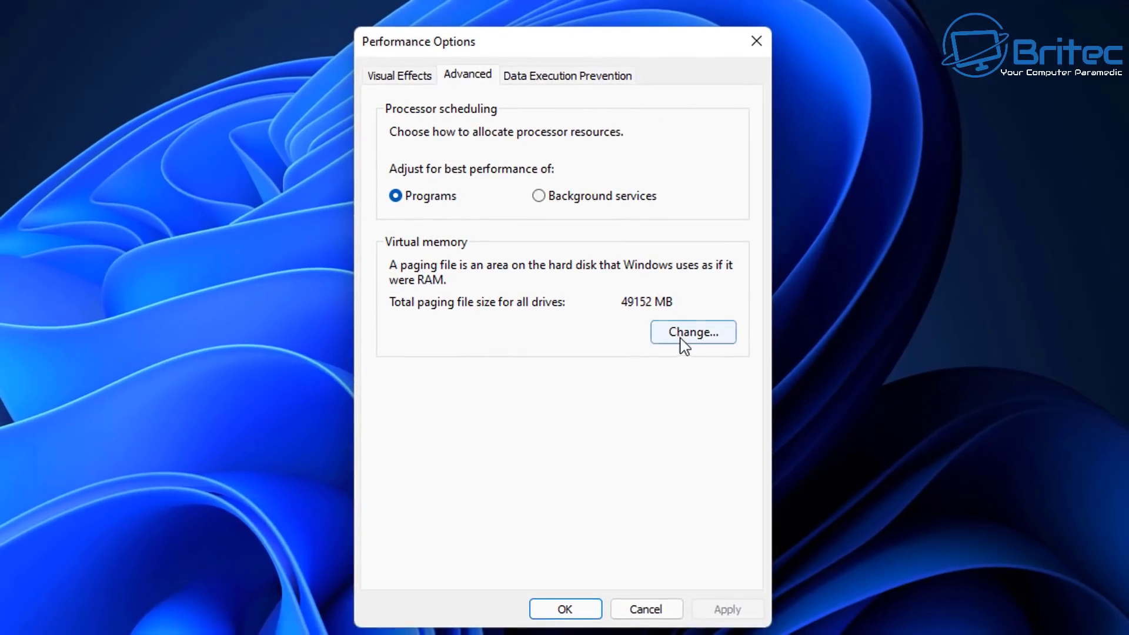
{"action": "left_click", "coordinate": [683, 344]}
{"action": "left_click", "coordinate": [588, 573]}
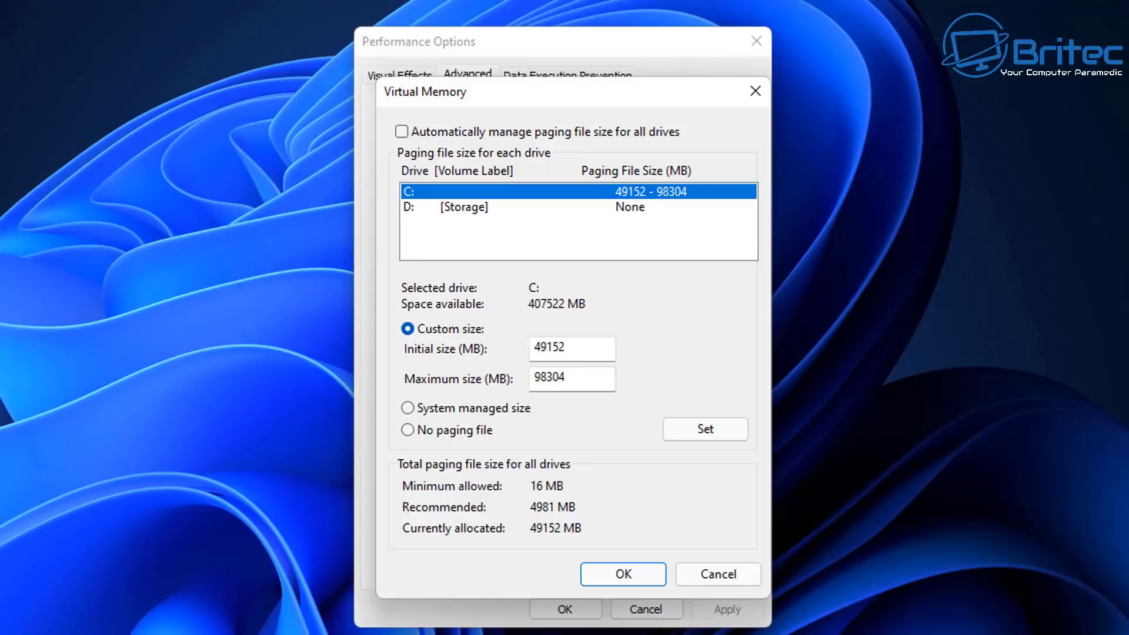
{"action": "key", "text": "super"}
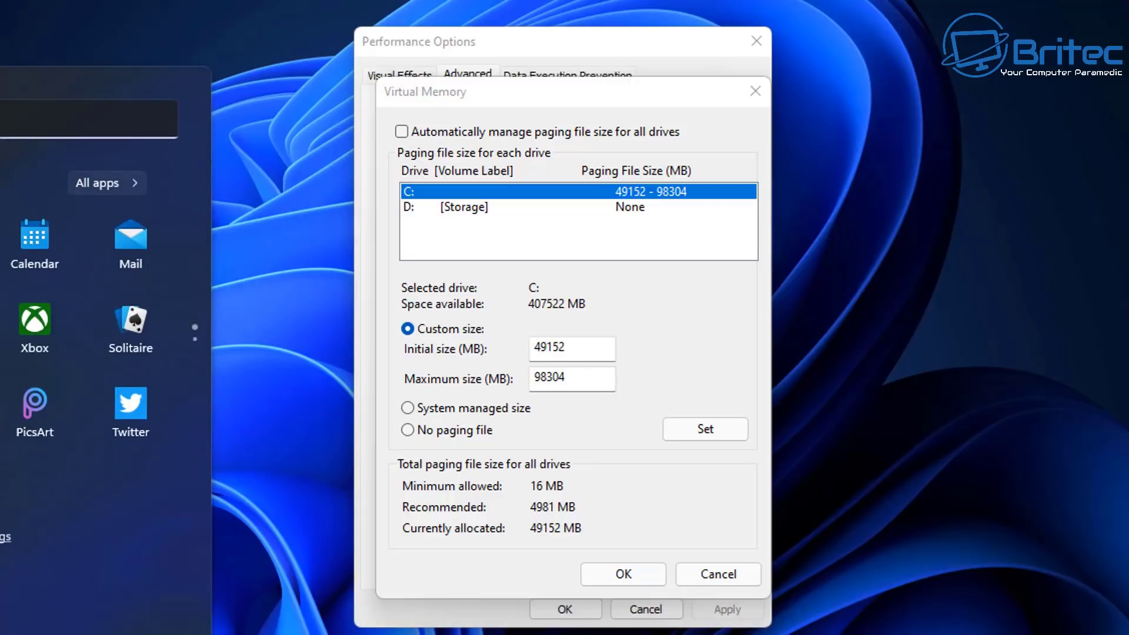
Step: In Settings Storage, show more categories and open System & reserved for drive C:
{"action": "left_click", "coordinate": [5, 523]}
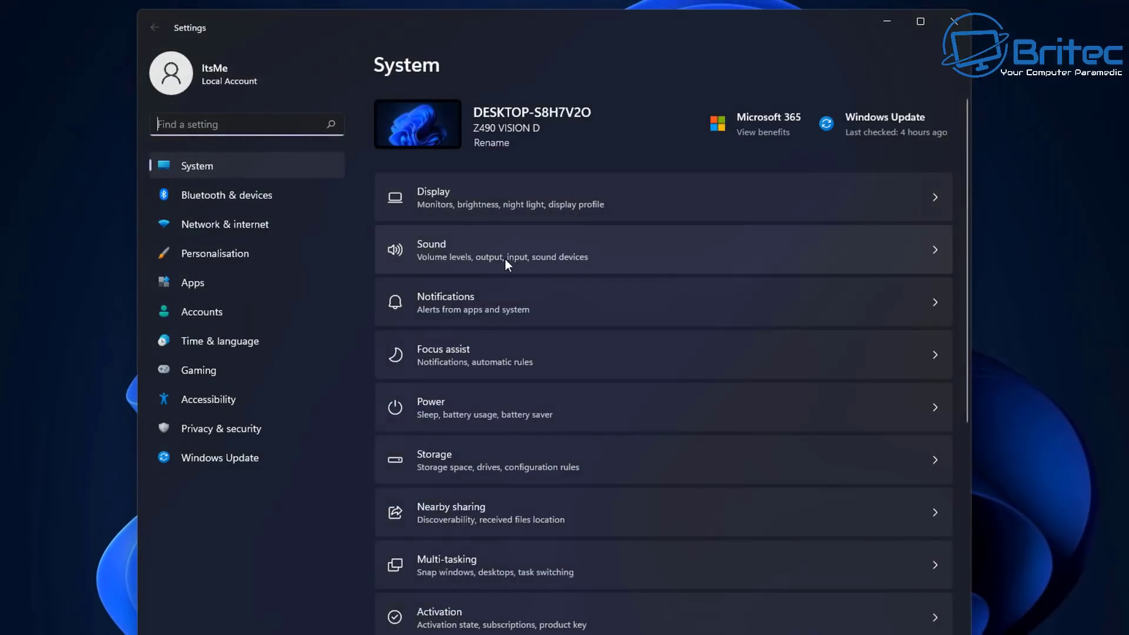
{"action": "left_click", "coordinate": [460, 460]}
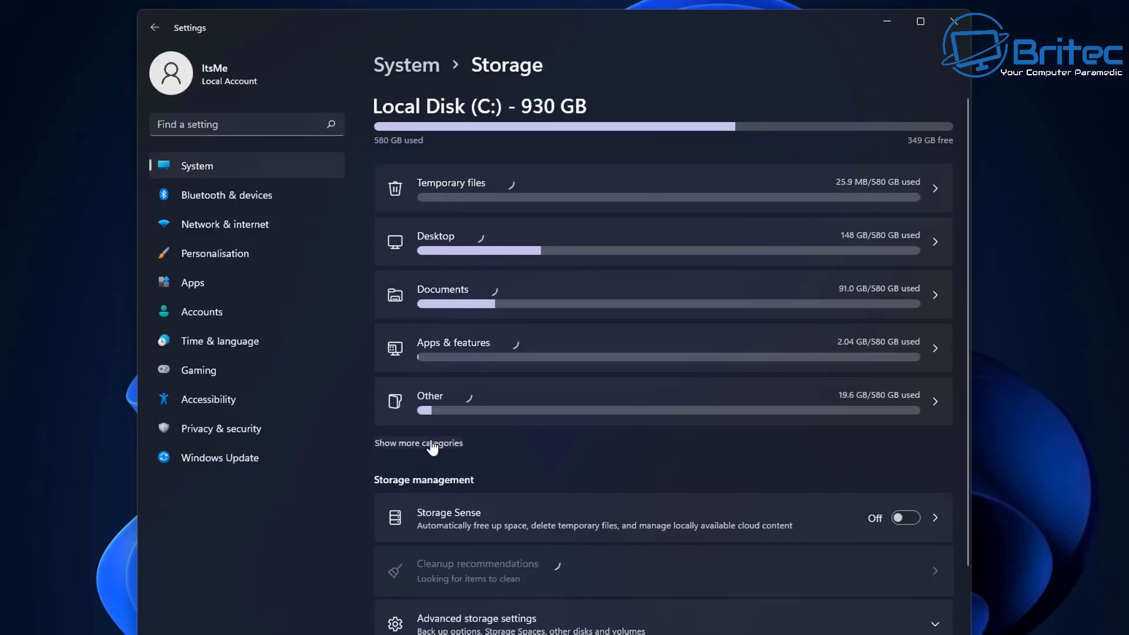
{"action": "left_click", "coordinate": [432, 445]}
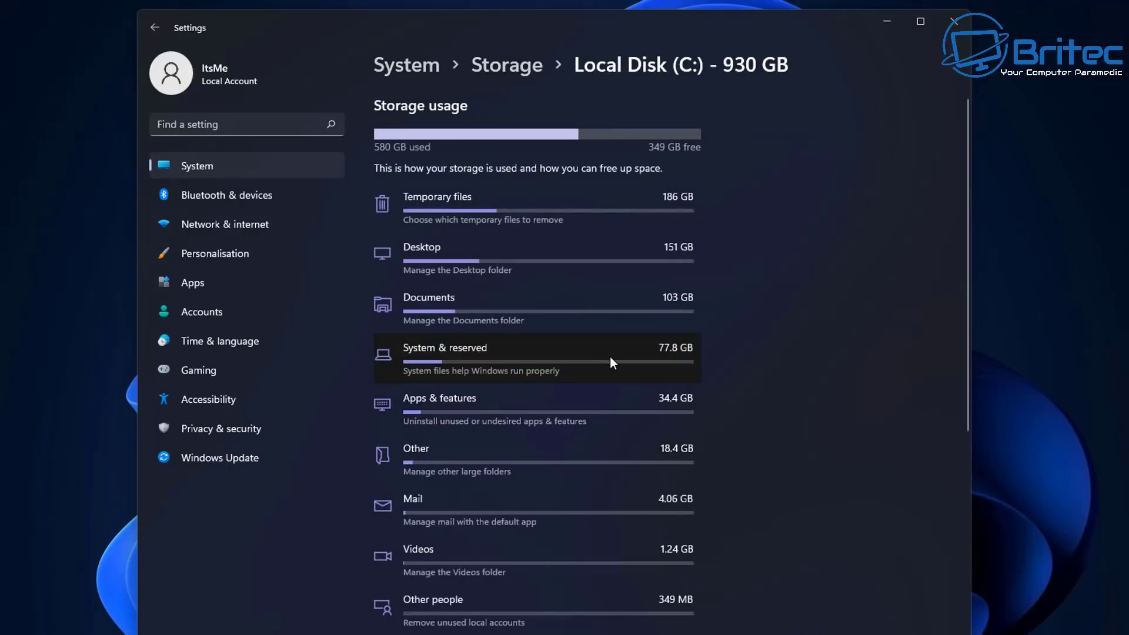
{"action": "scroll", "coordinate": [508, 332], "scroll_direction": "down", "scroll_amount": 5}
{"action": "scroll", "coordinate": [503, 332], "scroll_direction": "up", "scroll_amount": 5}
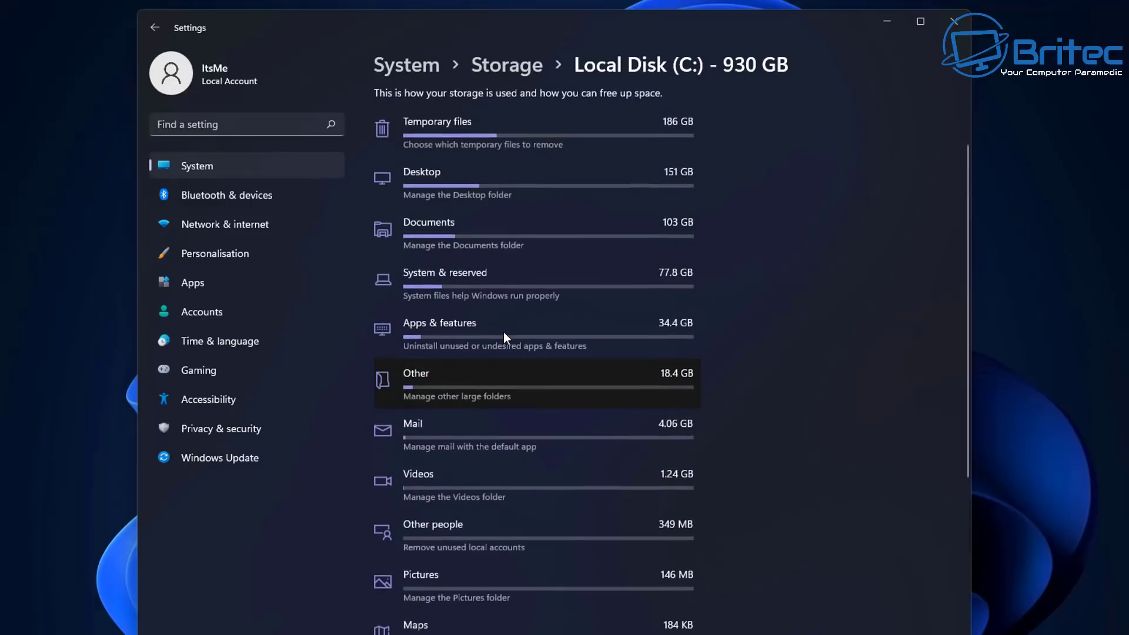
{"action": "left_click", "coordinate": [488, 274]}
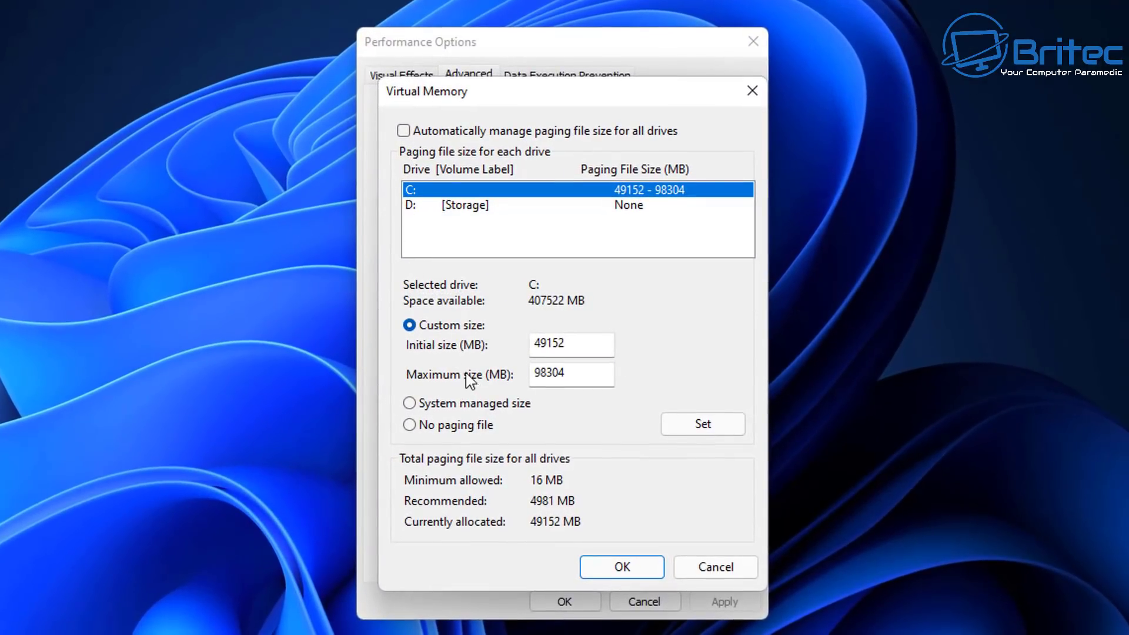
Step: Re-enable automatic paging file size for all drives and OK out of all three dialogs
{"action": "left_click", "coordinate": [403, 131]}
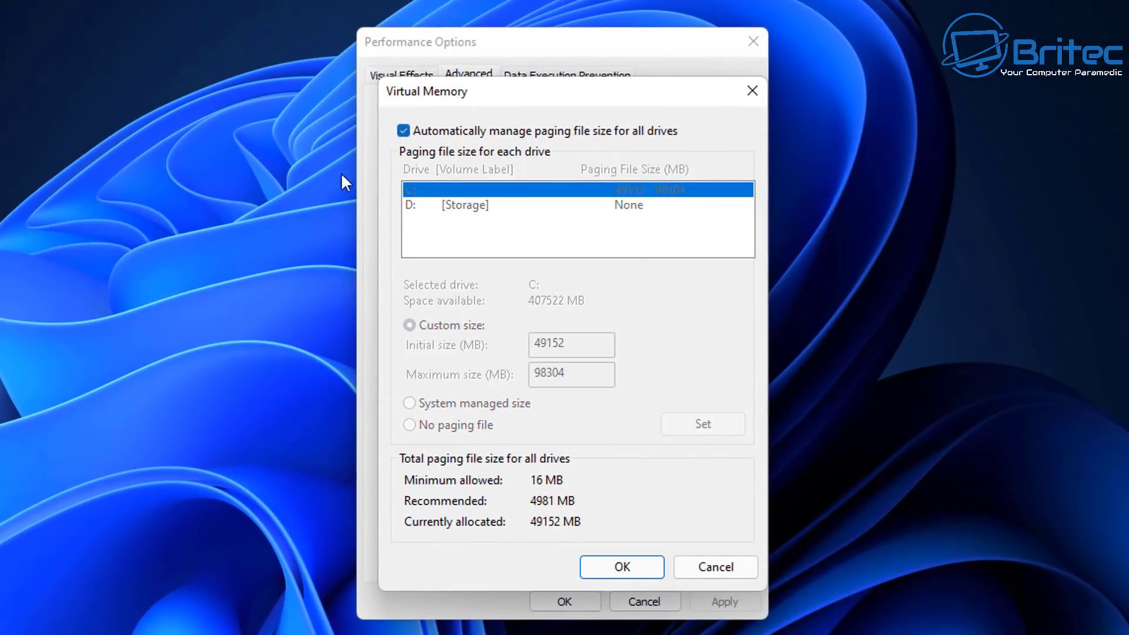
{"action": "left_click", "coordinate": [622, 567]}
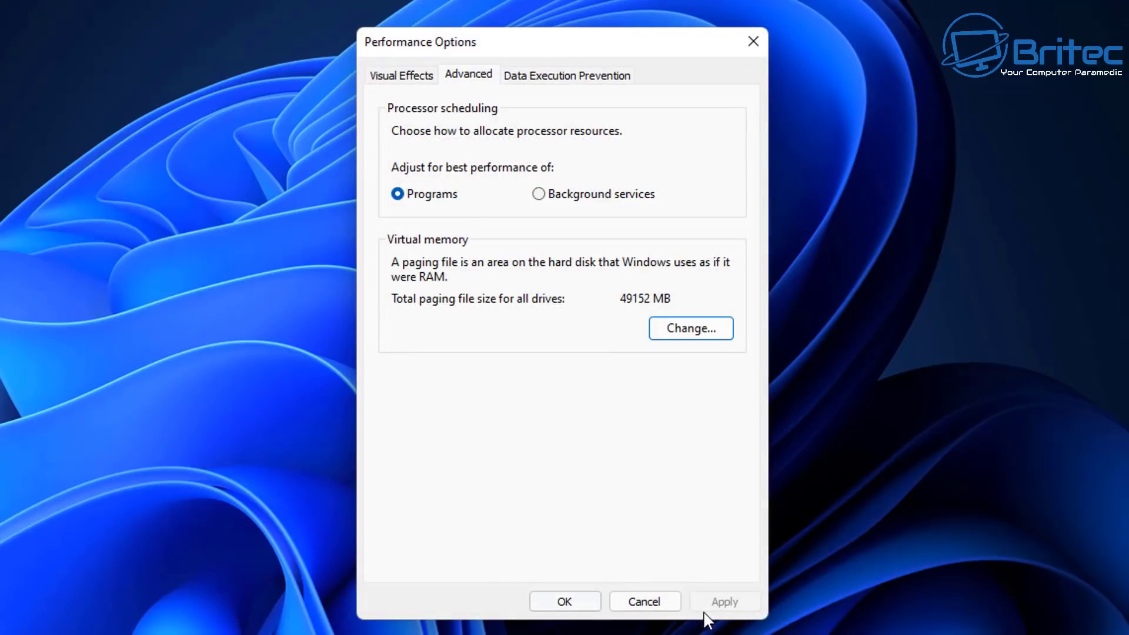
{"action": "left_click", "coordinate": [565, 603]}
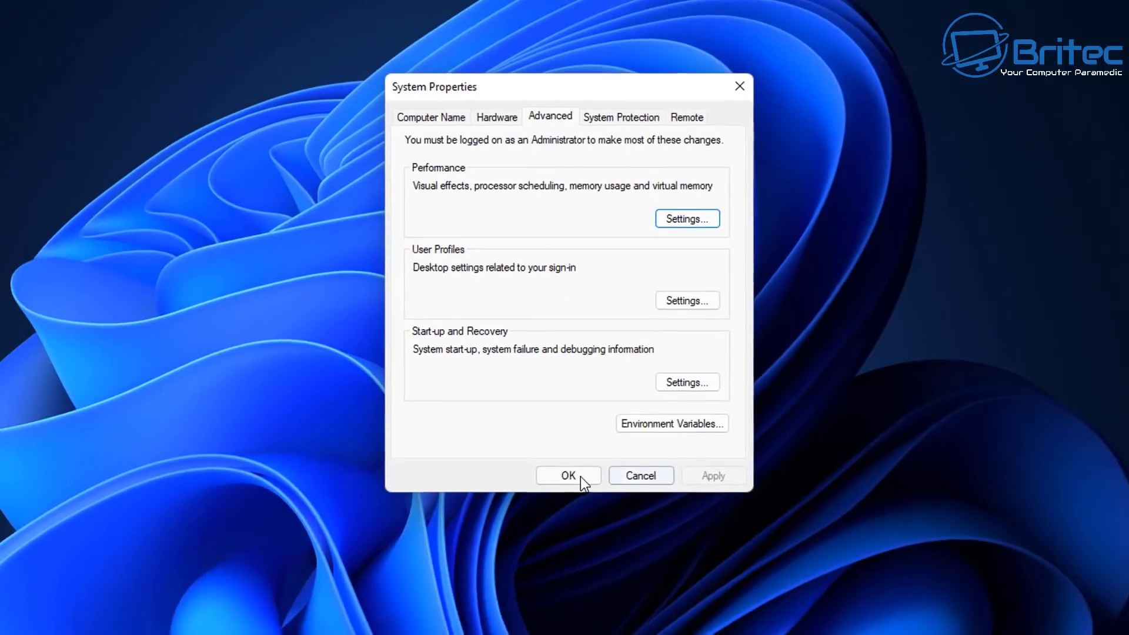
{"action": "left_click", "coordinate": [563, 492]}
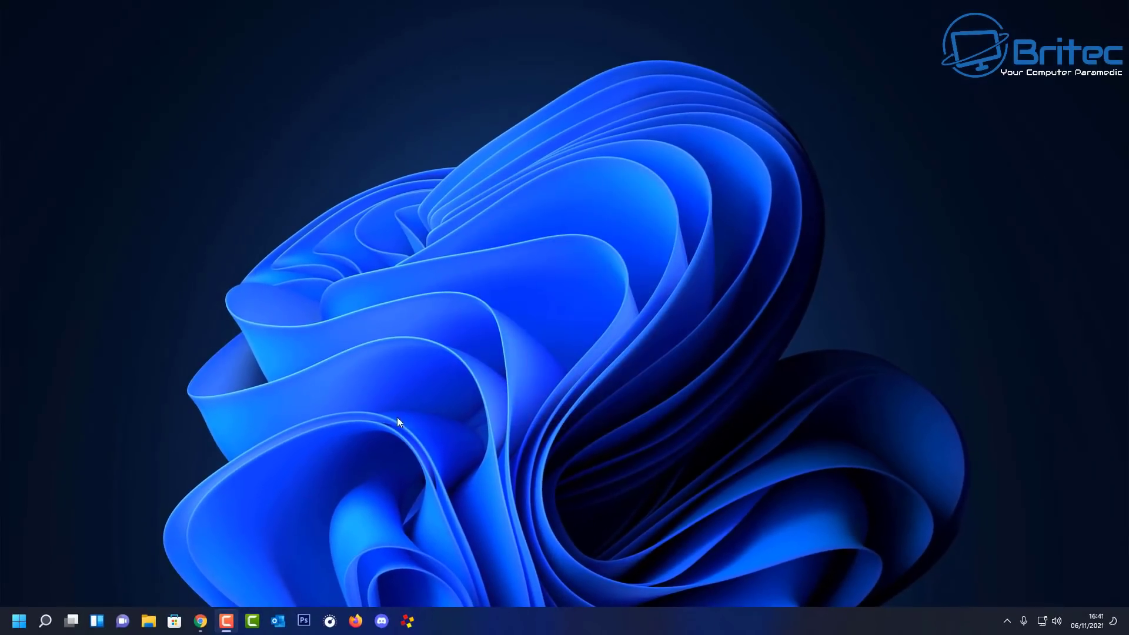